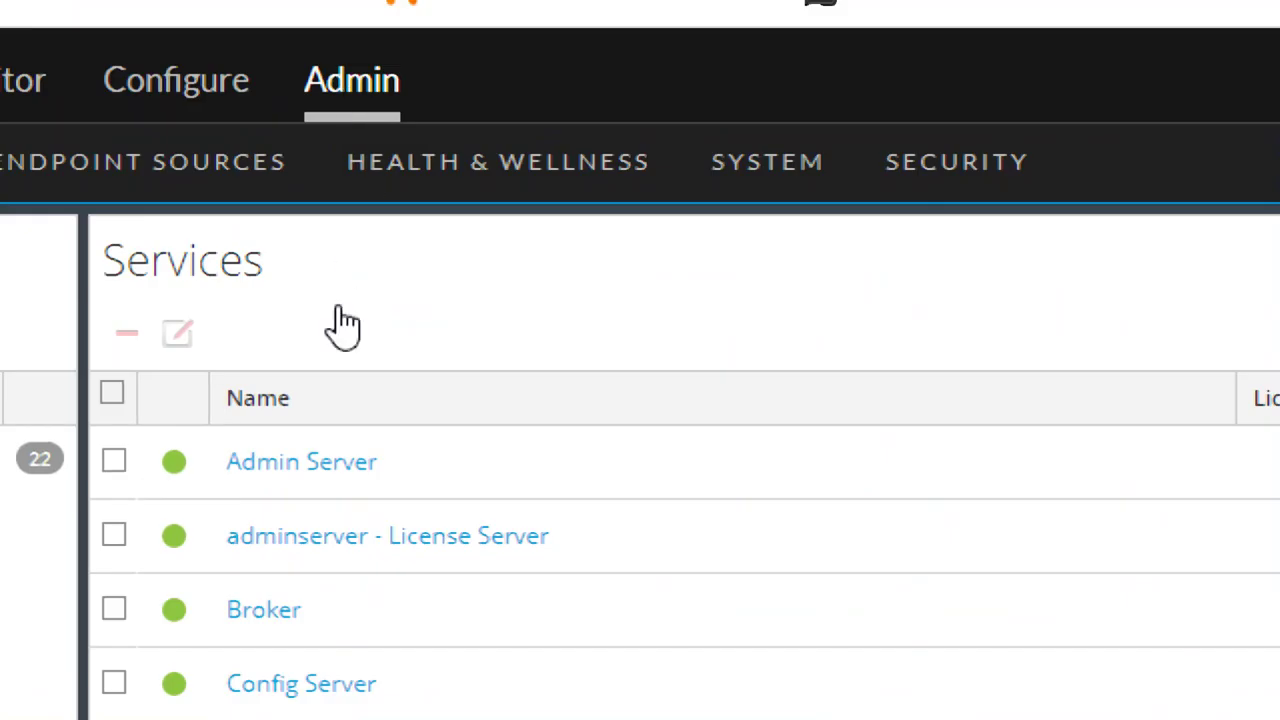
Open the Network Decoder's System view from Admin Services and start a packet capture upload
click(354, 80)
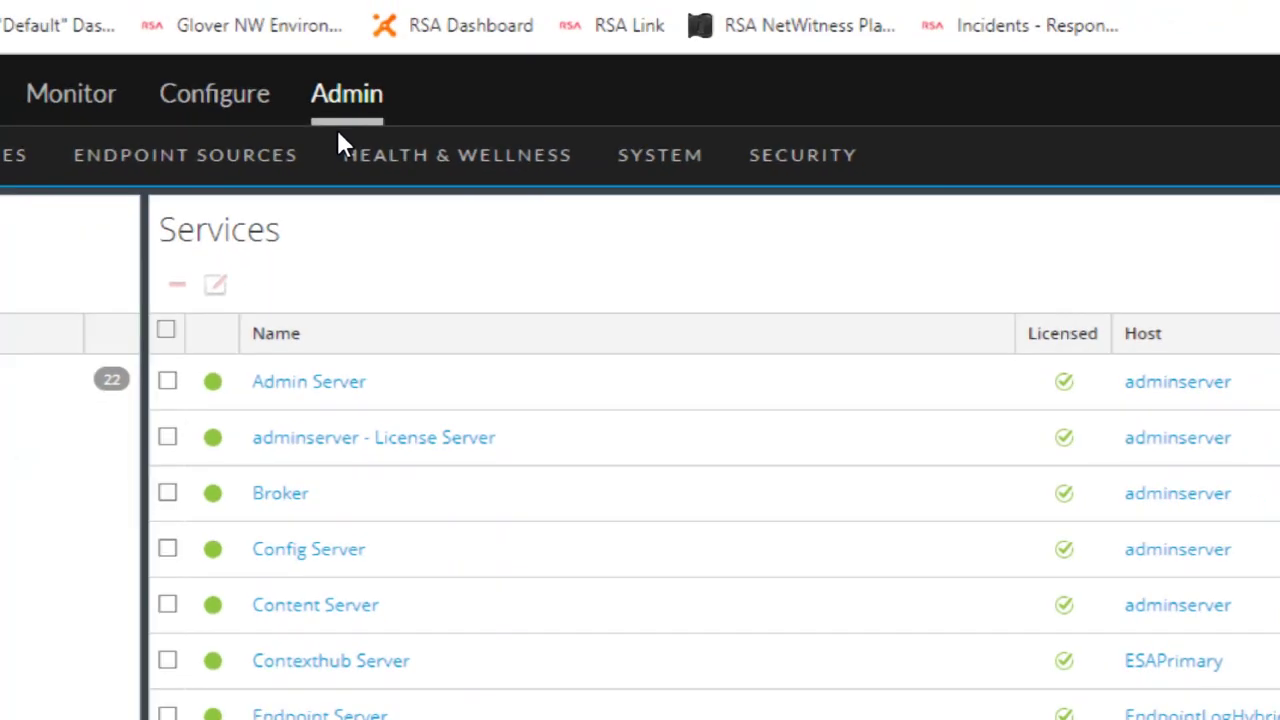
click(340, 133)
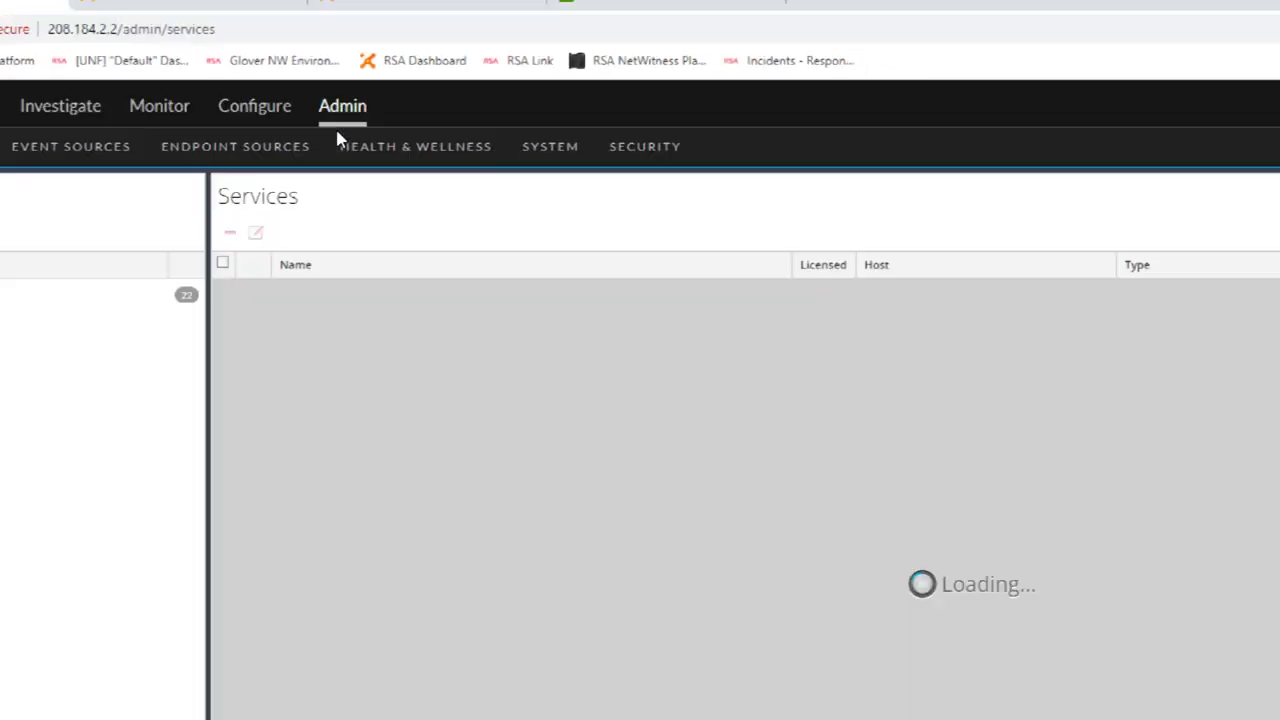
scroll(520, 394, down, 3)
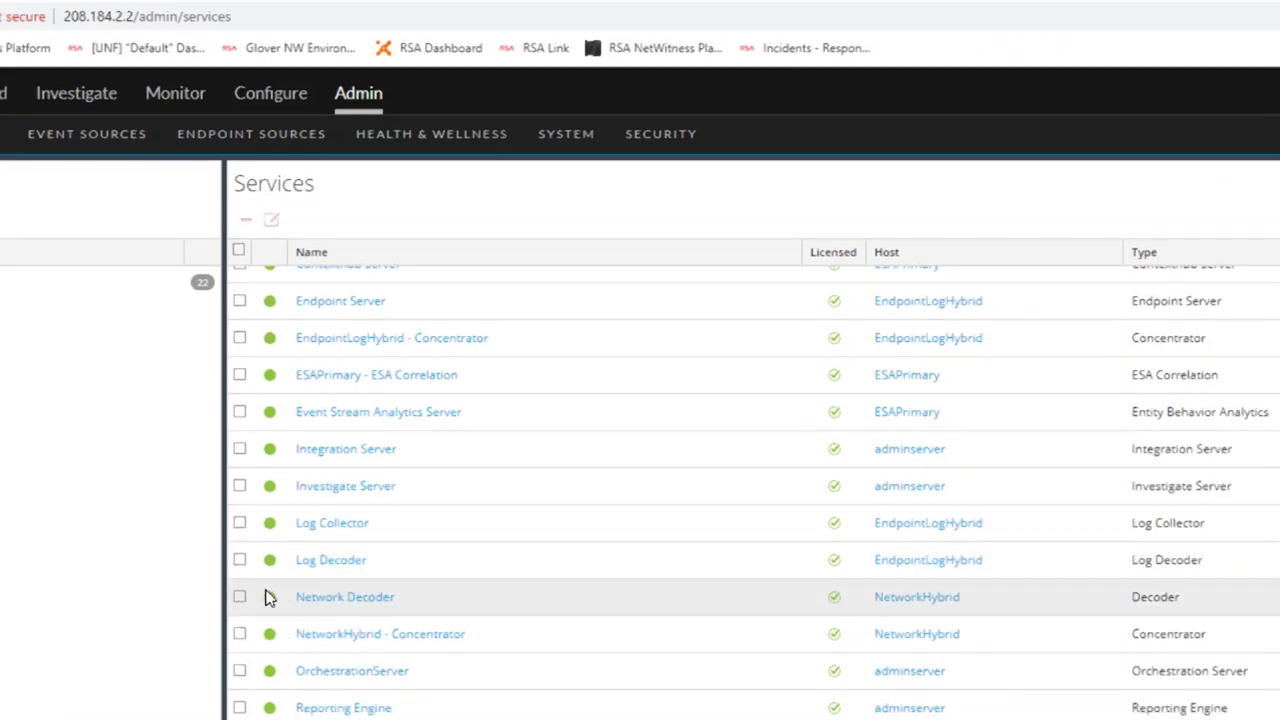
click(250, 597)
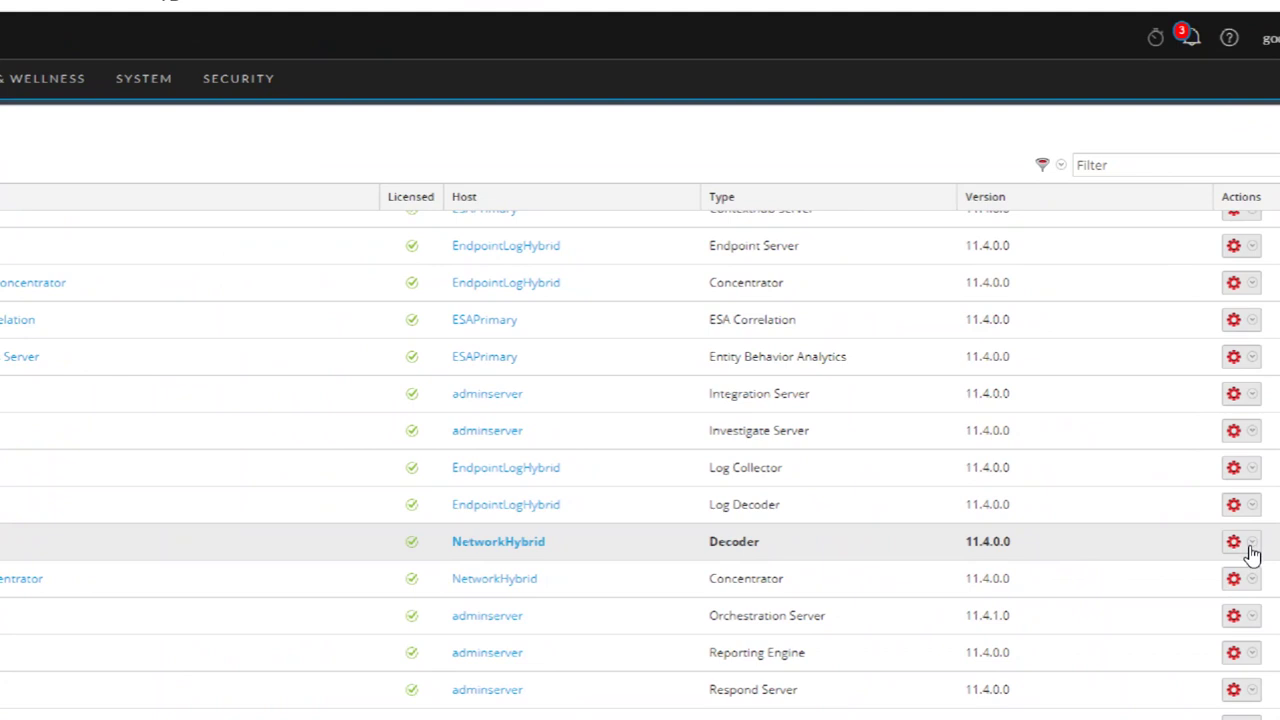
click(1250, 546)
mouse_move(1232, 572)
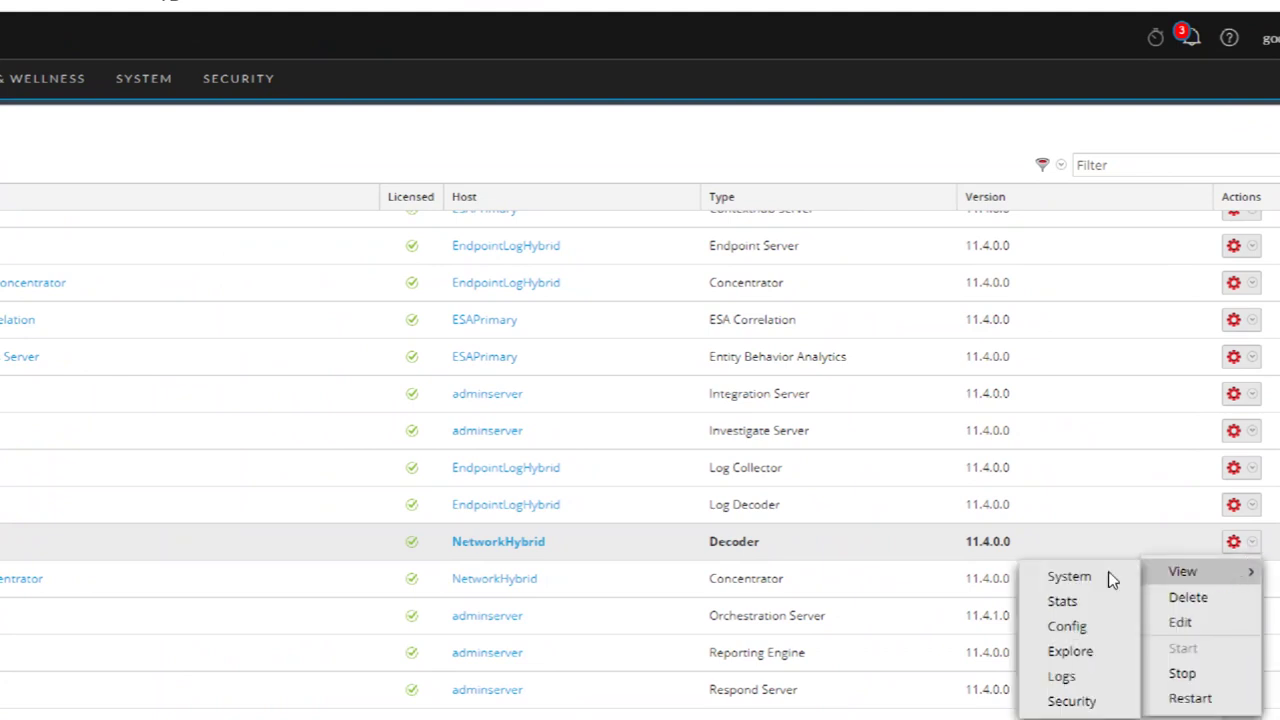
click(1054, 578)
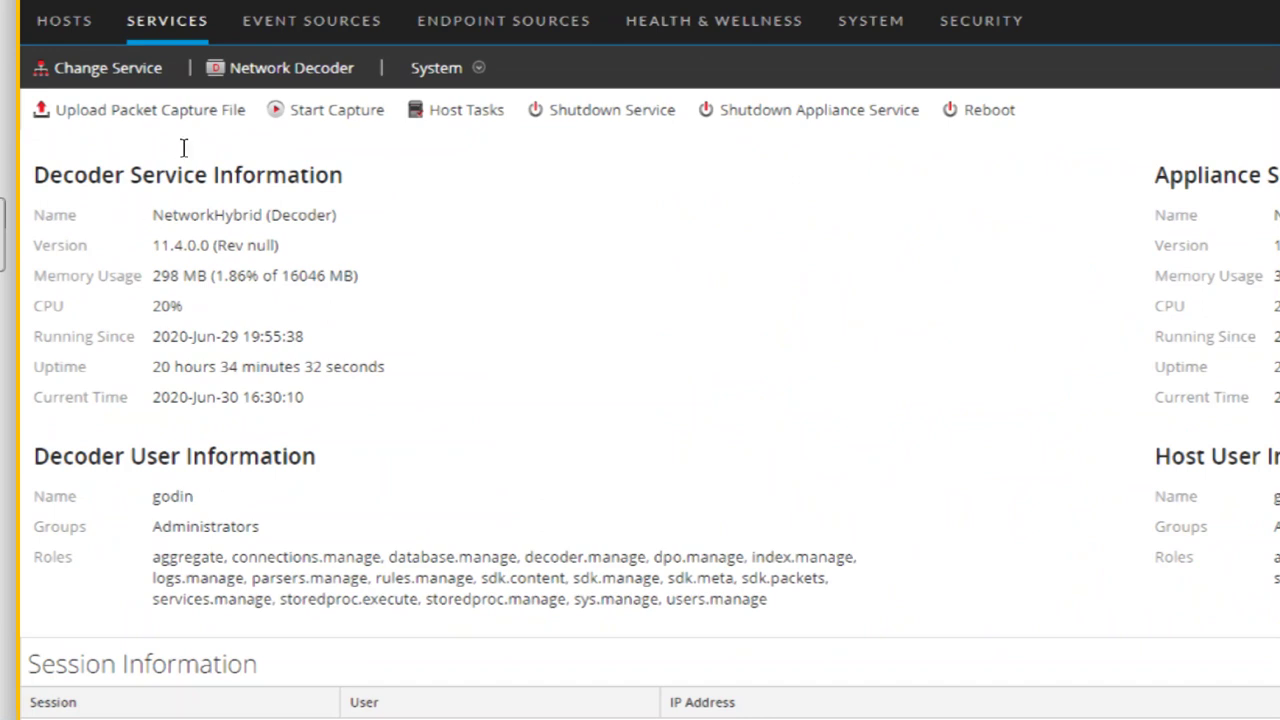
click(170, 122)
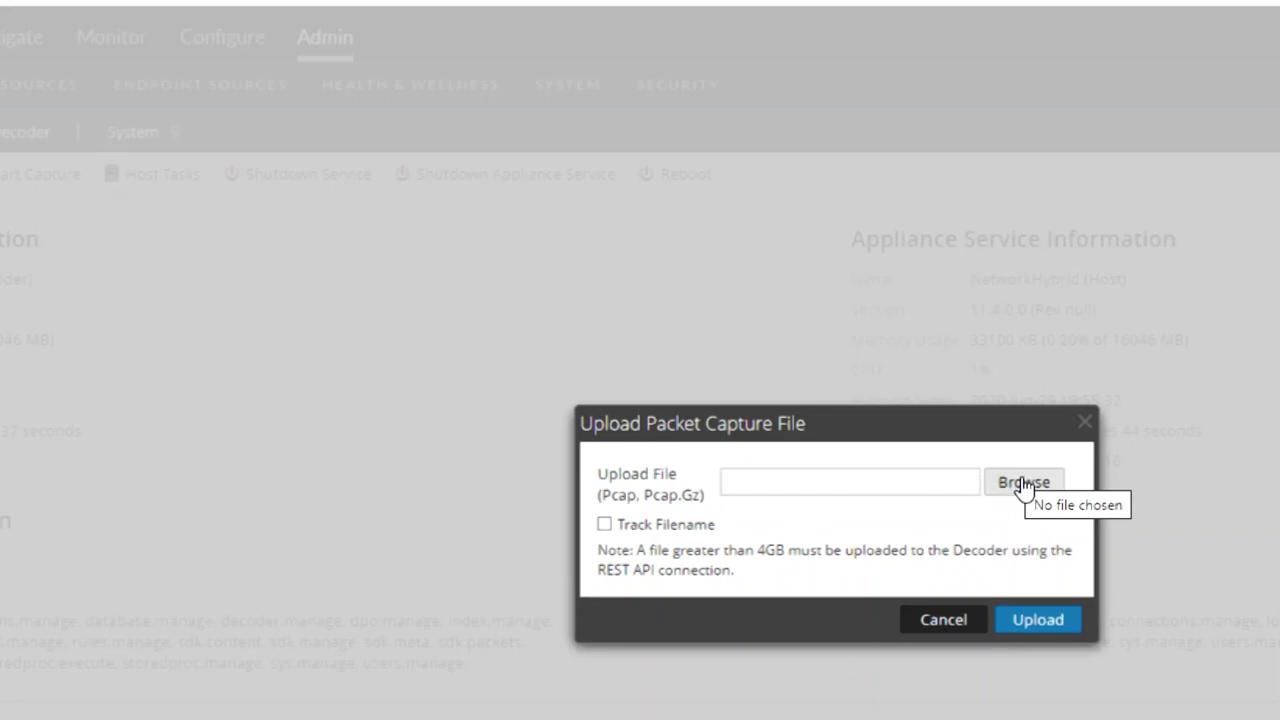
click(604, 526)
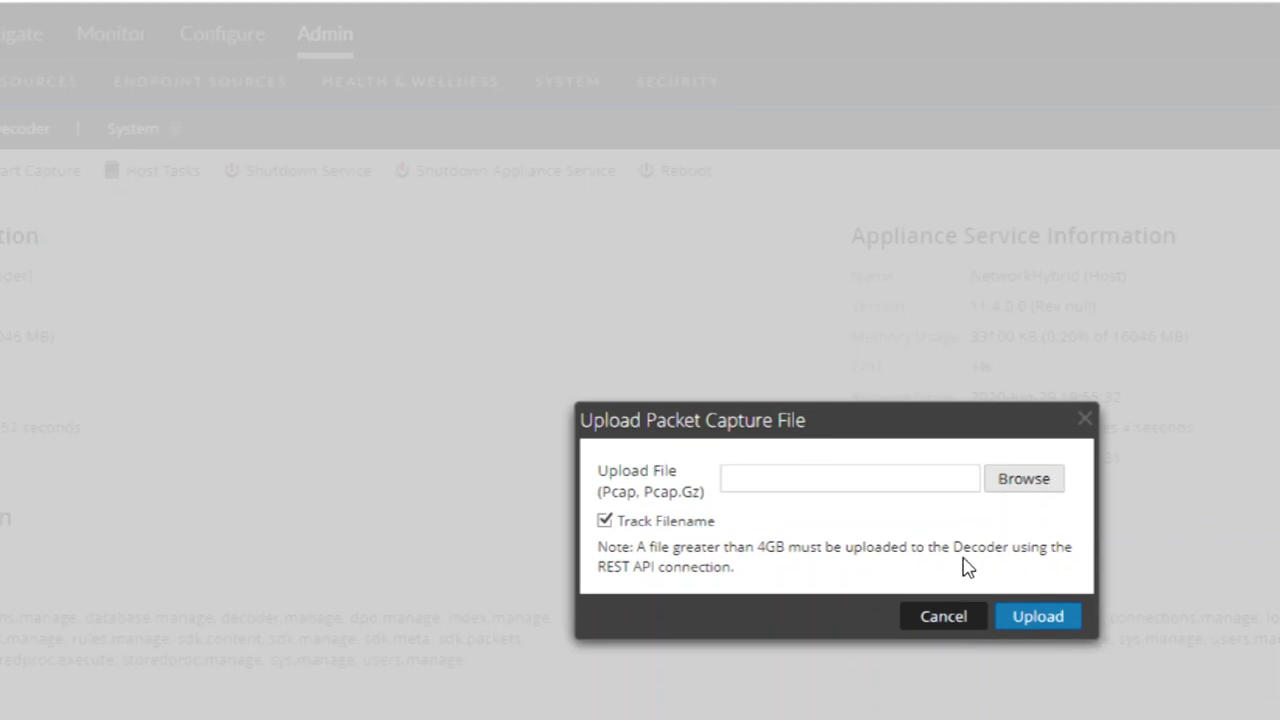
click(944, 614)
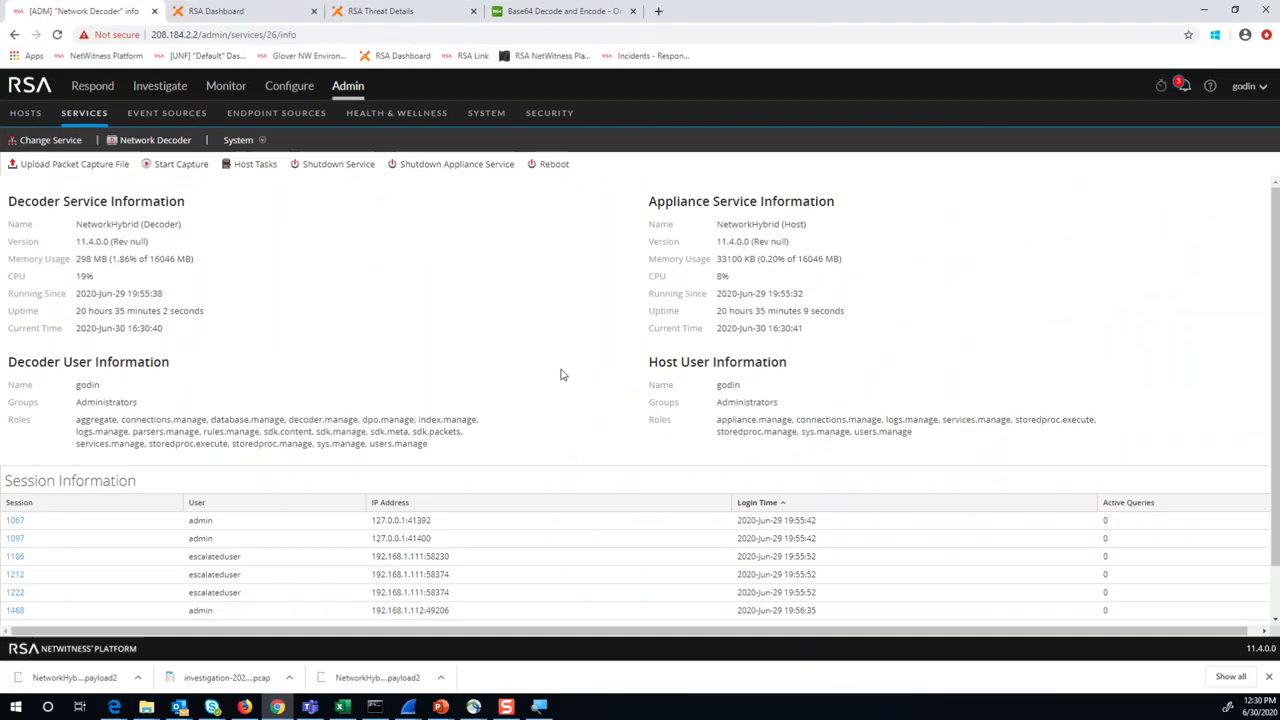
Load meta values for All Data in Investigate, then scroll Navigate down to Source Filename
click(160, 87)
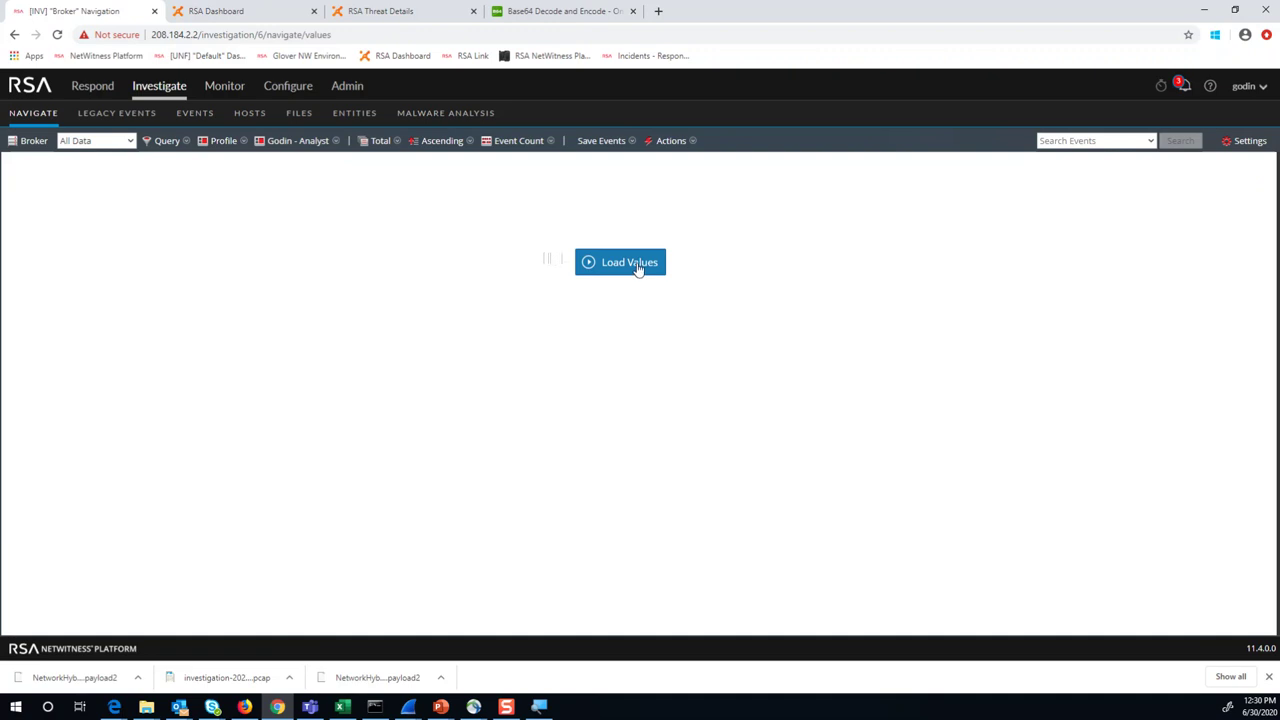
click(640, 267)
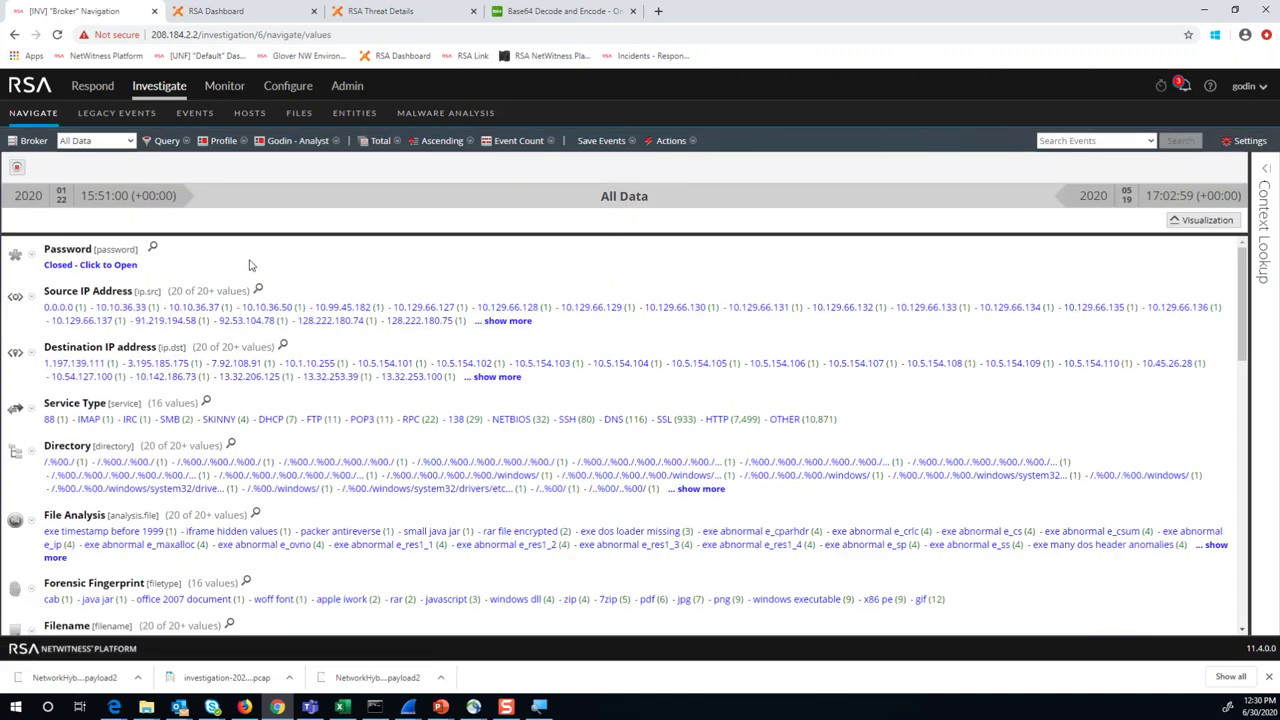
scroll(270, 320, down, 10)
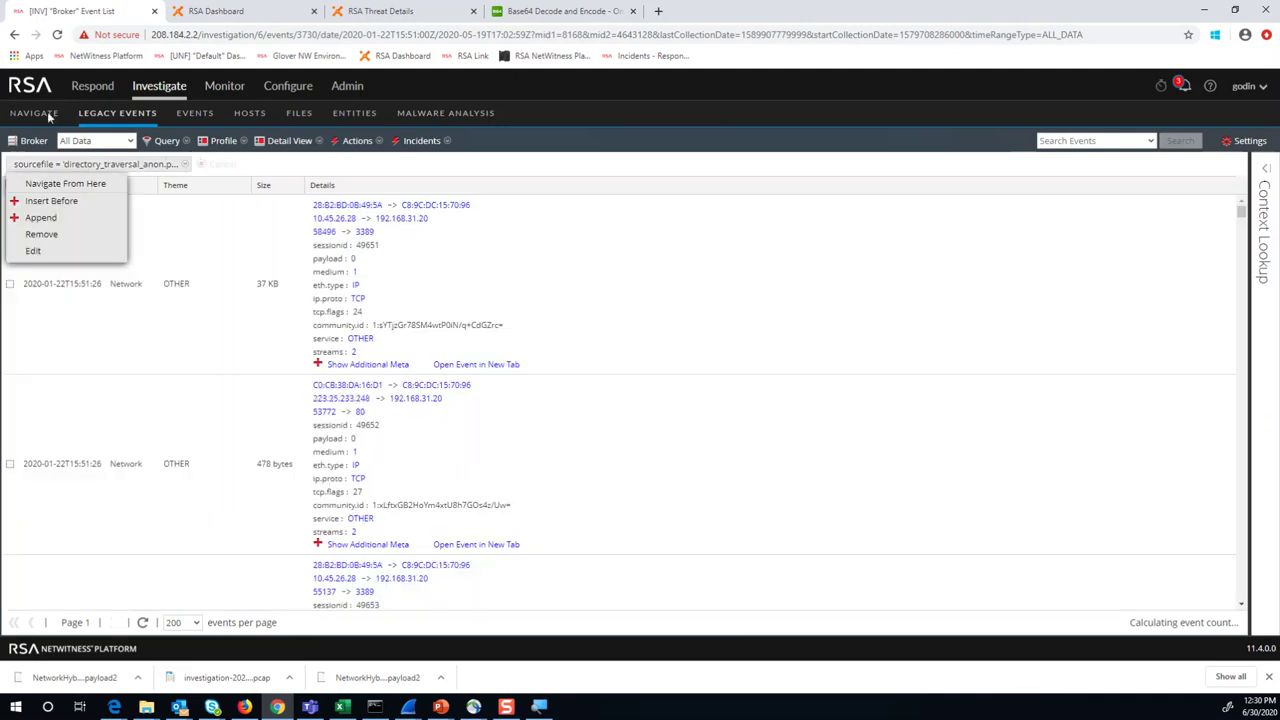
click(66, 120)
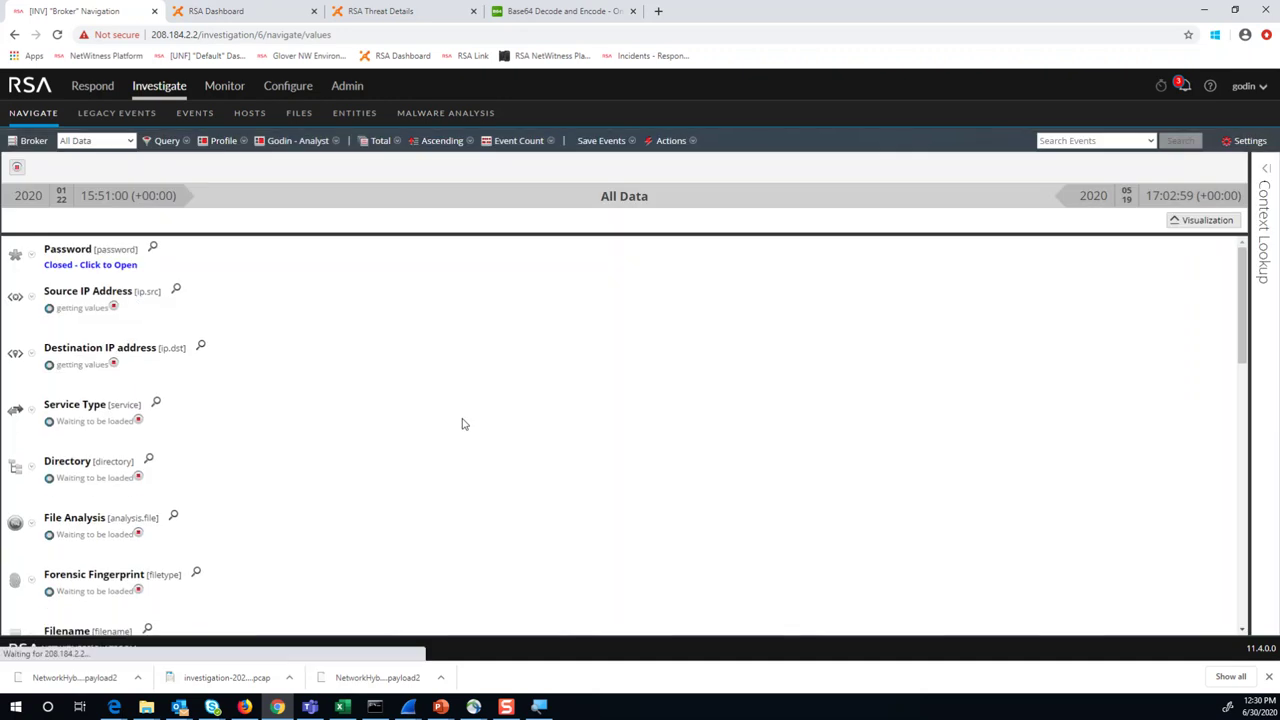
scroll(410, 438, down, 3)
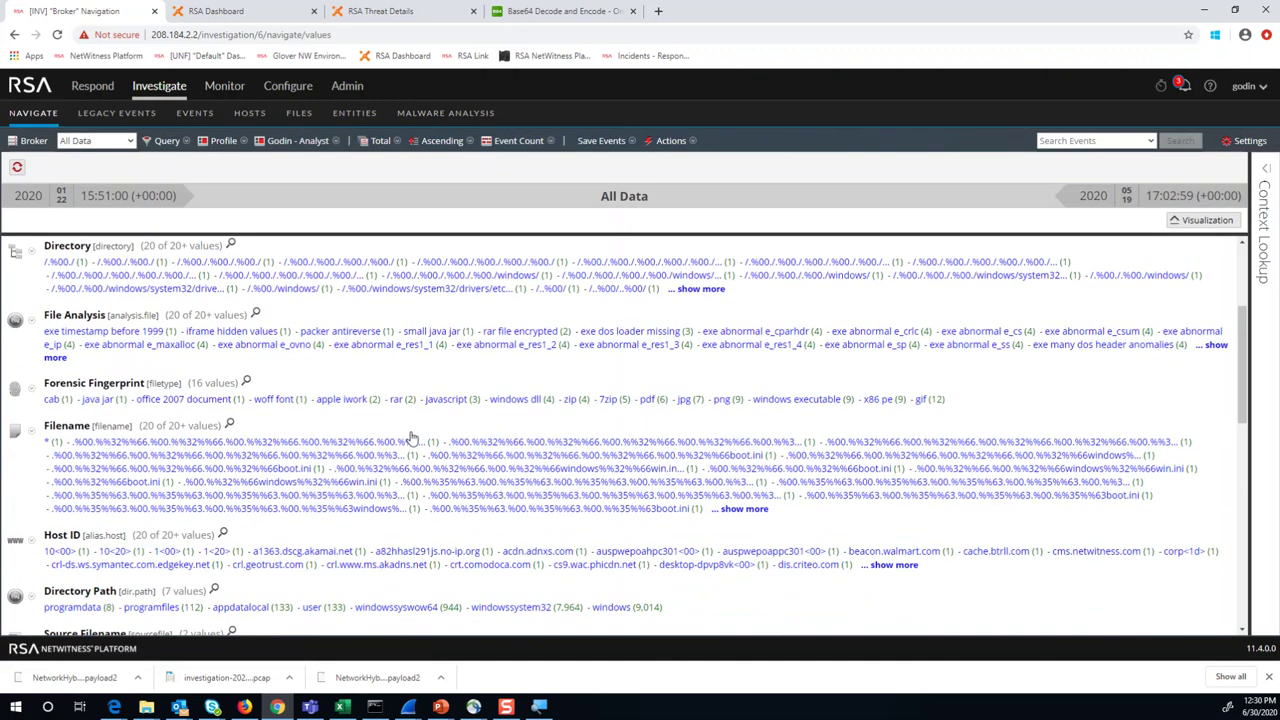
scroll(300, 335, down, 3)
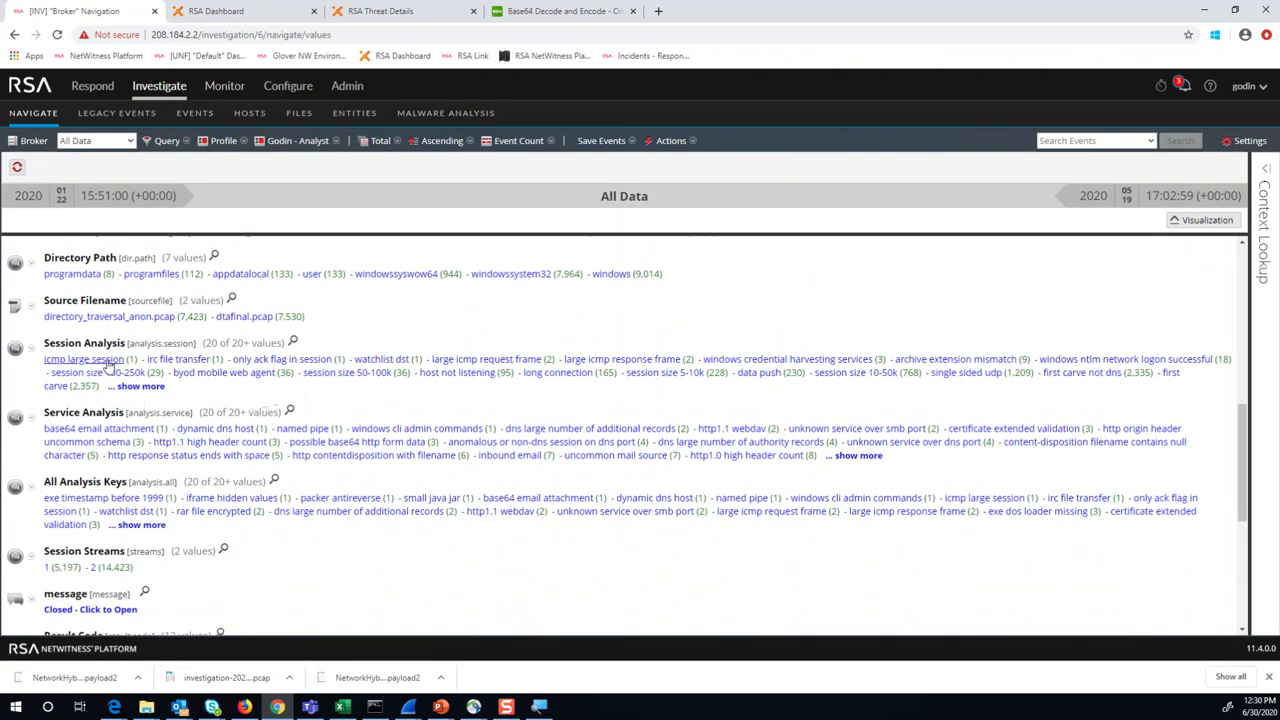
Filter to directory_traversal_anon.pcap, drill into service 67, and open the first DHCP session's reconstruction
click(96, 317)
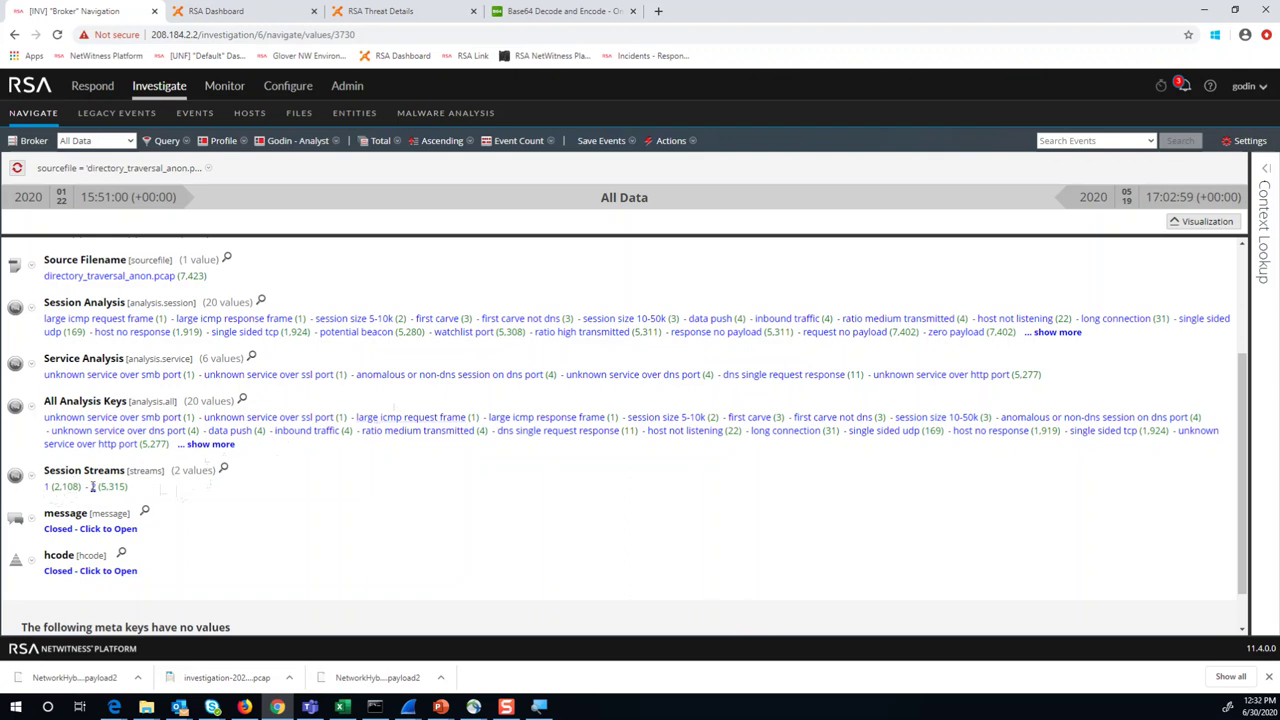
click(224, 470)
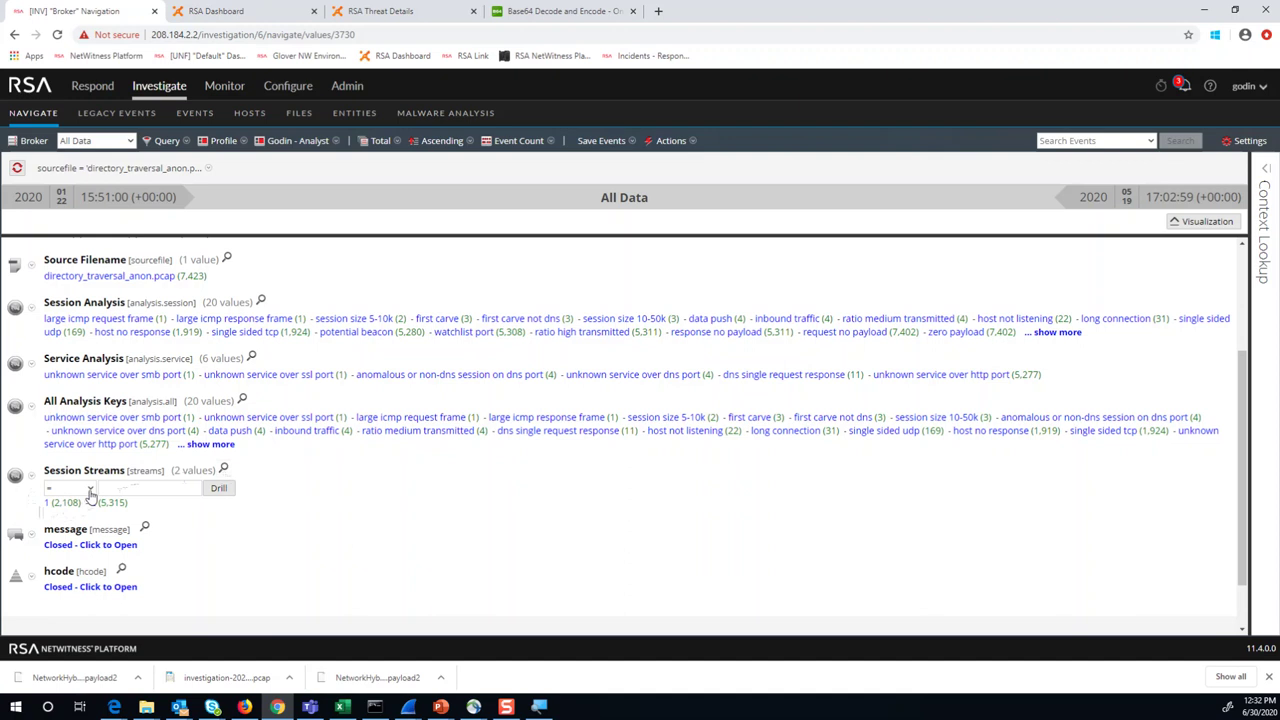
scroll(372, 492, up, 2)
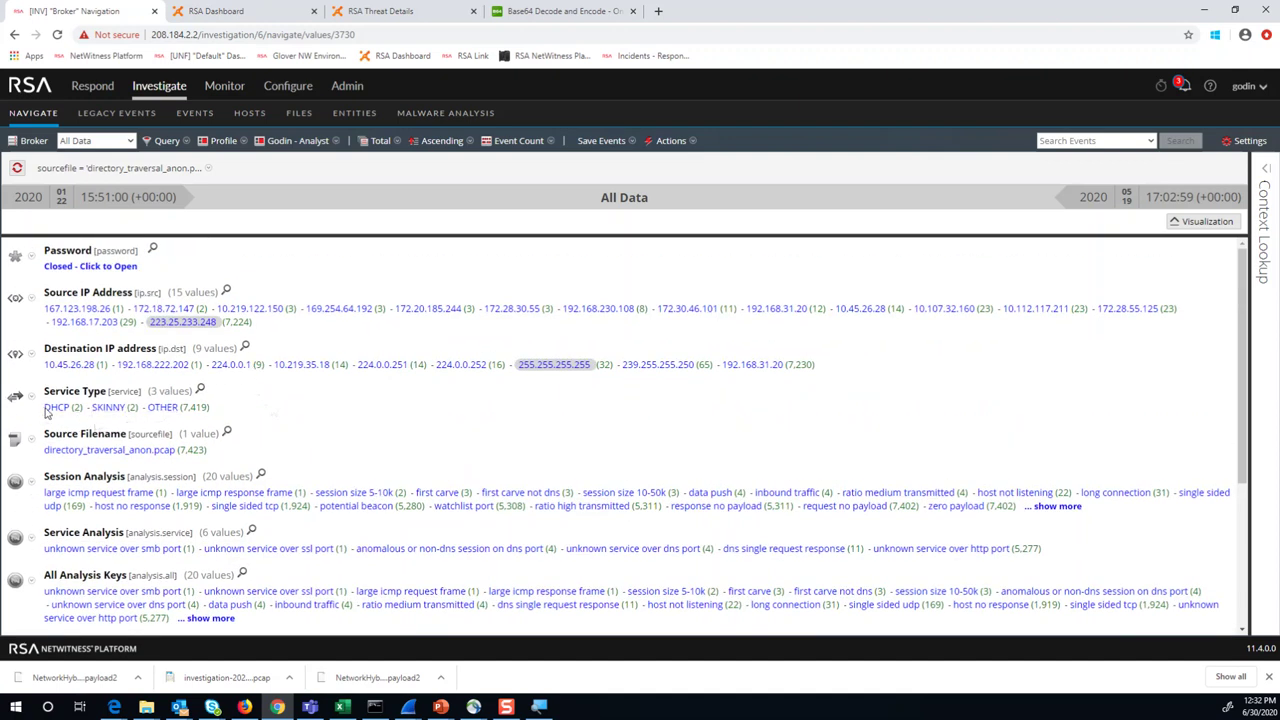
click(131, 451)
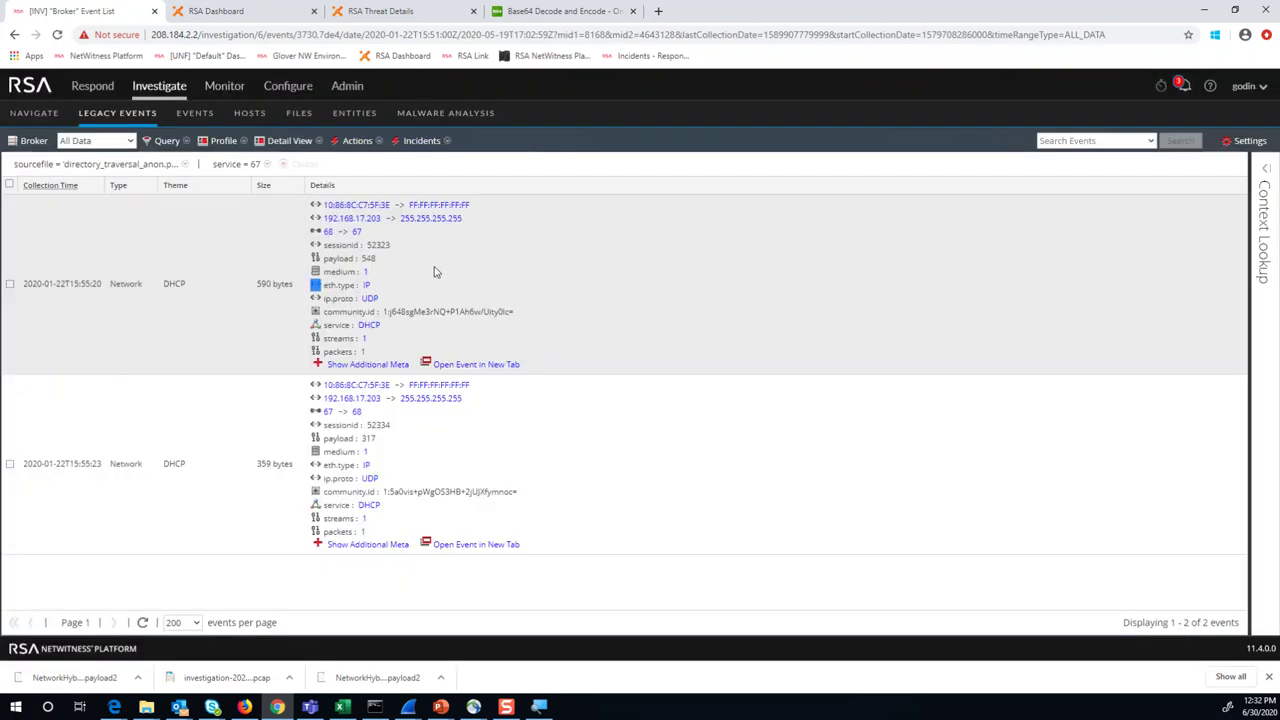
click(437, 272)
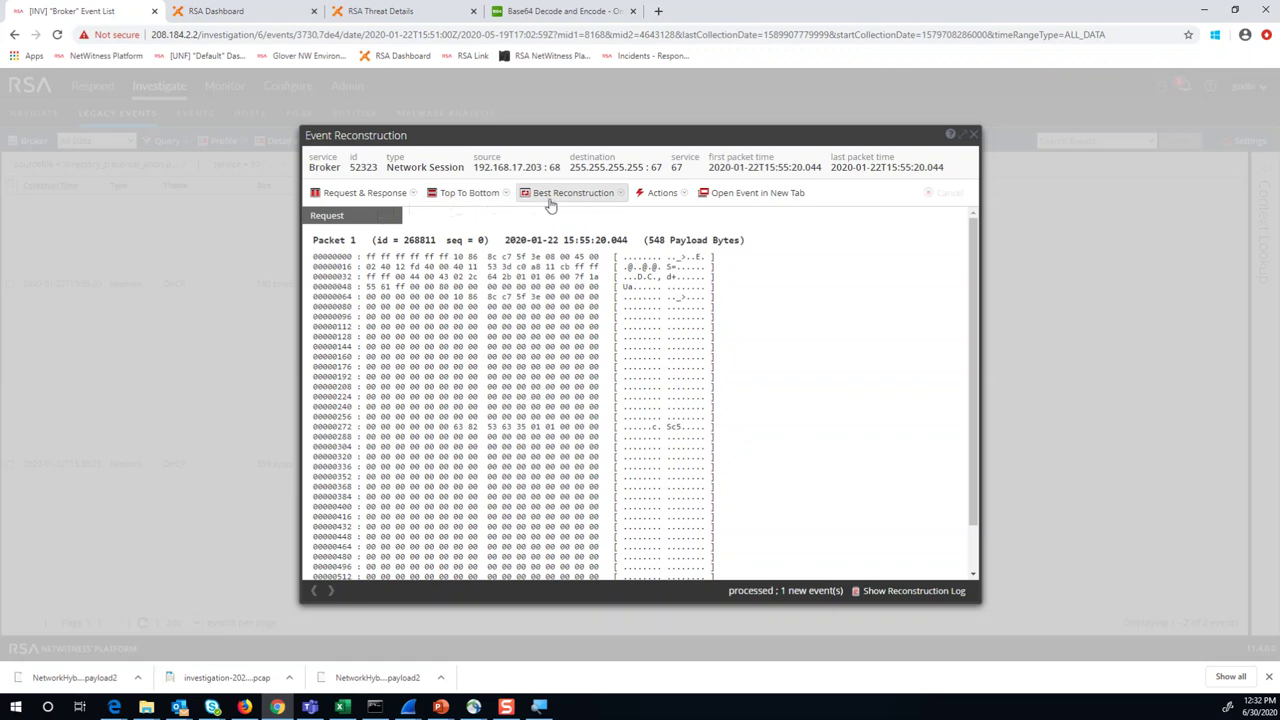
Switch the DHCP session's reconstruction to the text view
scroll(585, 347, down, 1)
scroll(585, 347, up, 1)
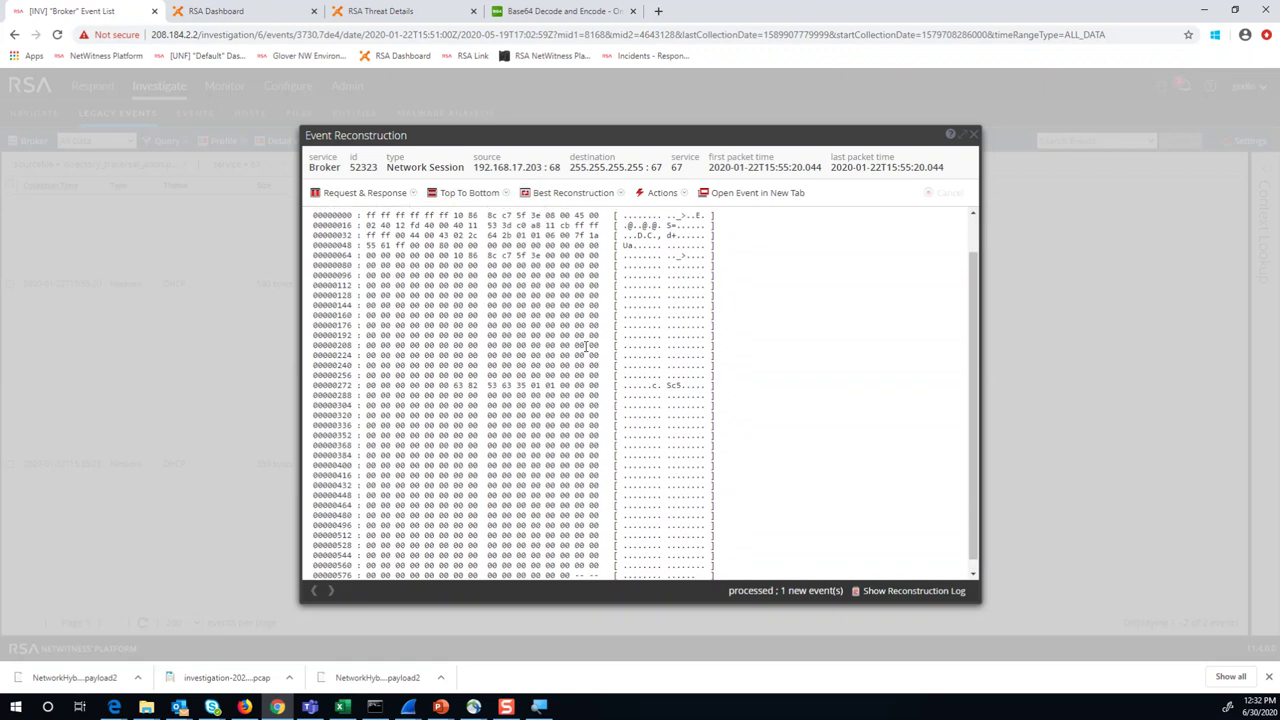
click(573, 194)
click(578, 248)
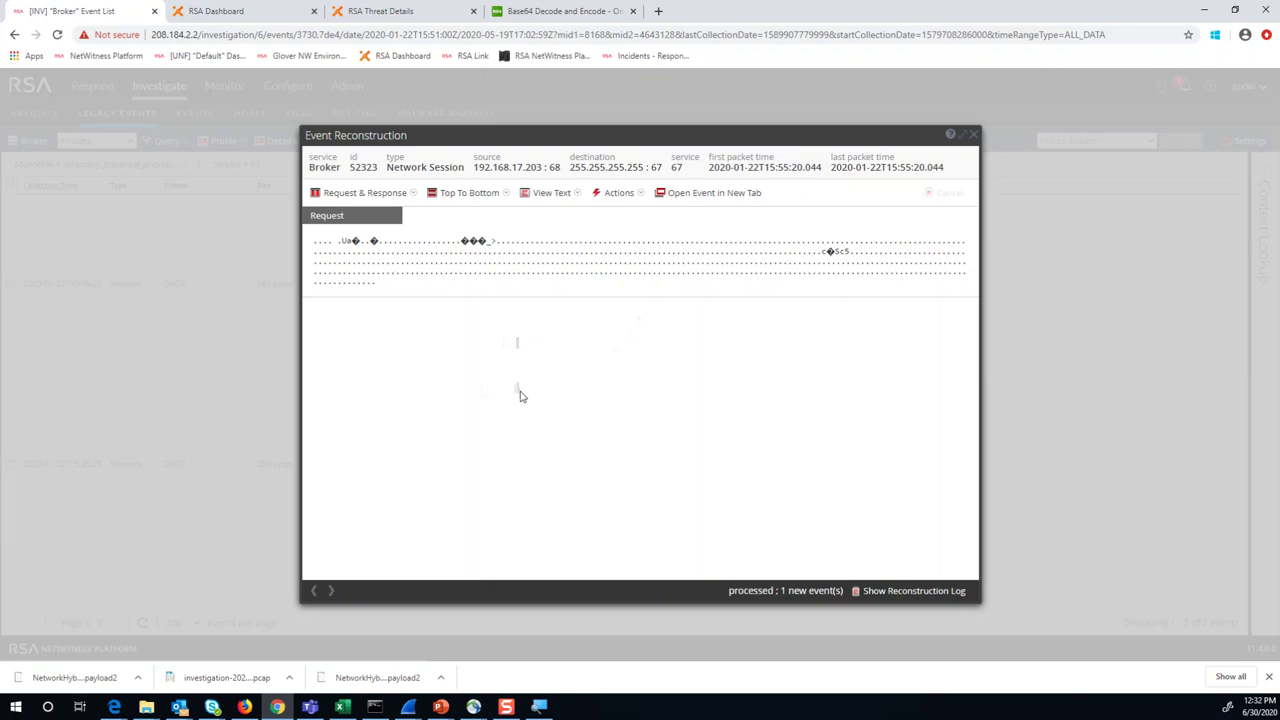
Export the session as a PCAP with the suggested file name and acknowledge the scheduled job
click(638, 195)
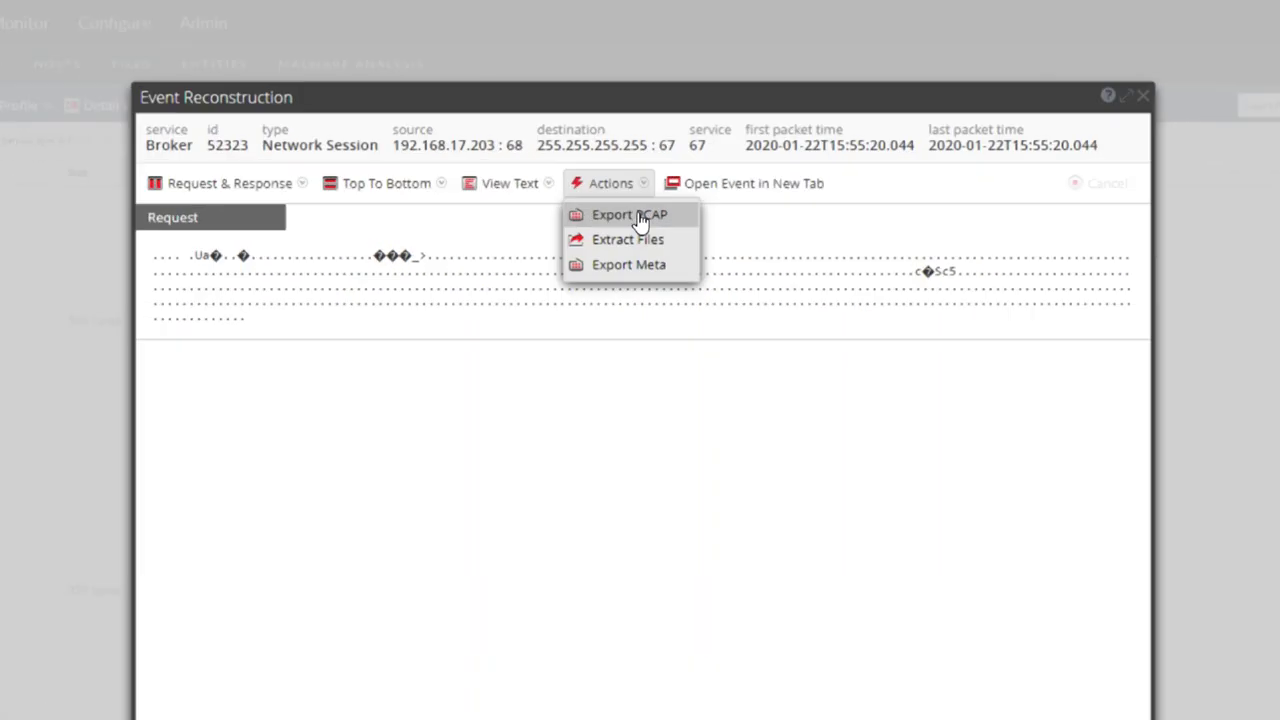
click(640, 217)
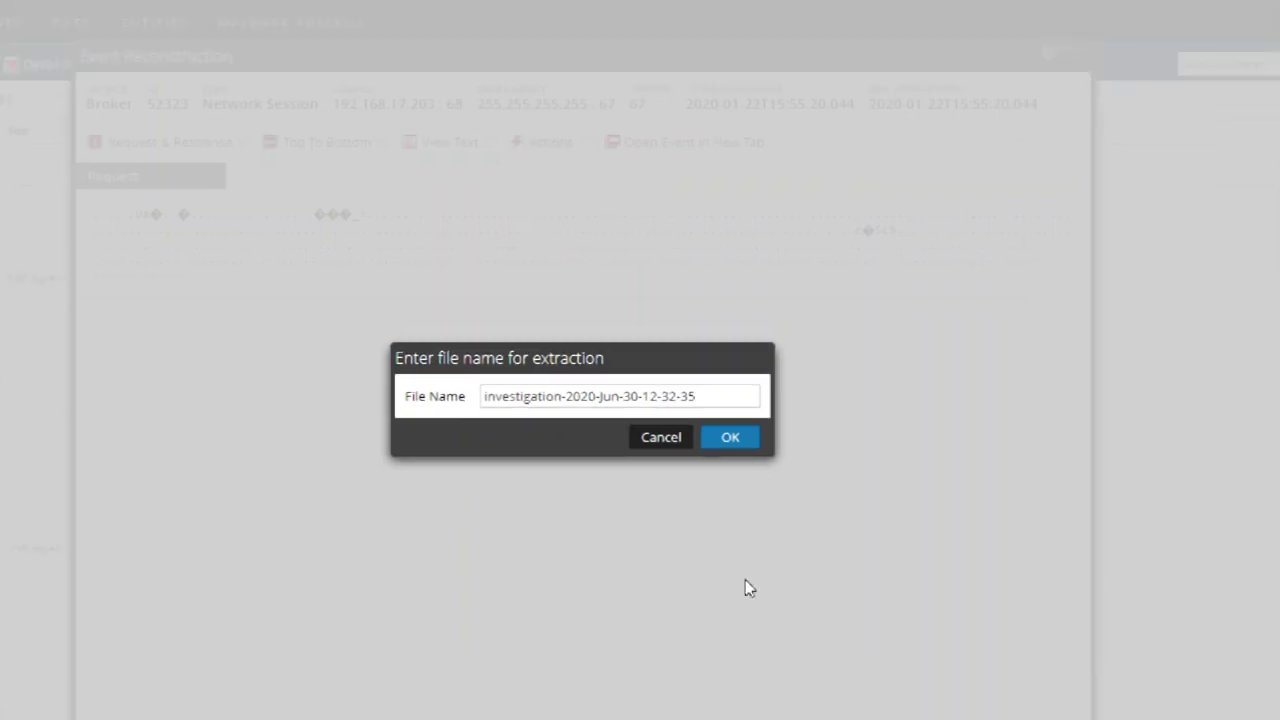
click(730, 445)
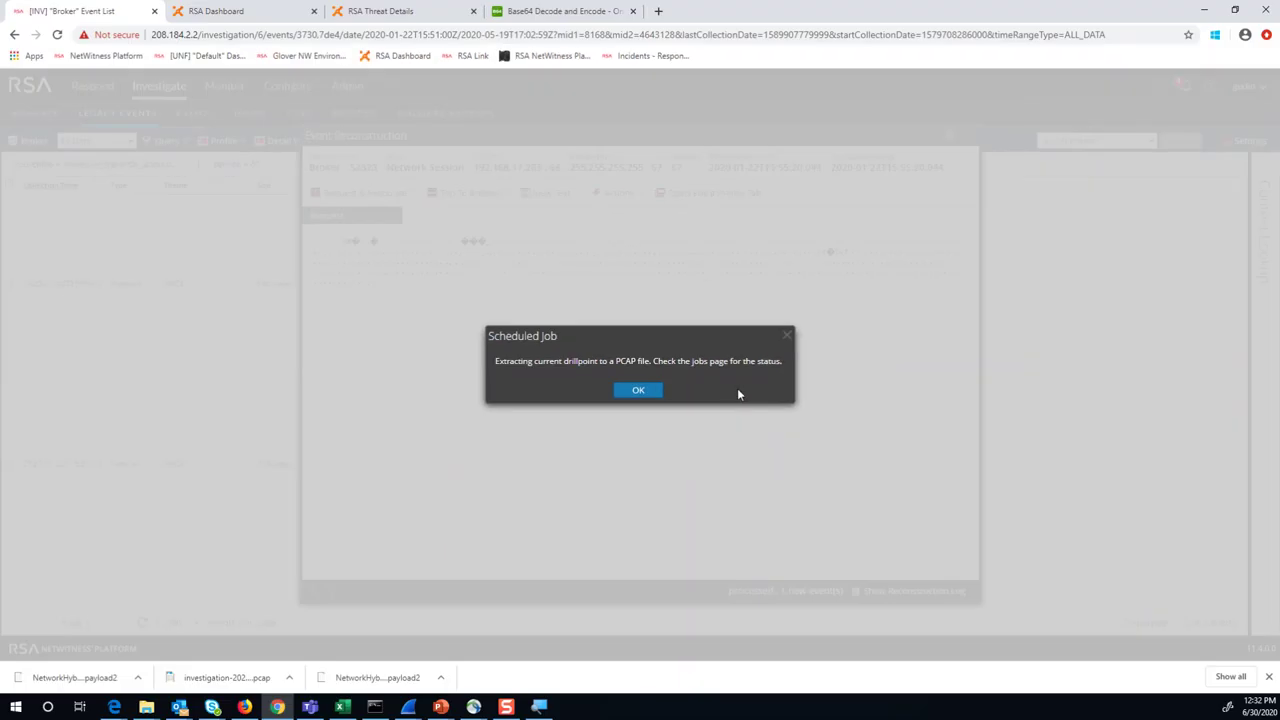
click(624, 391)
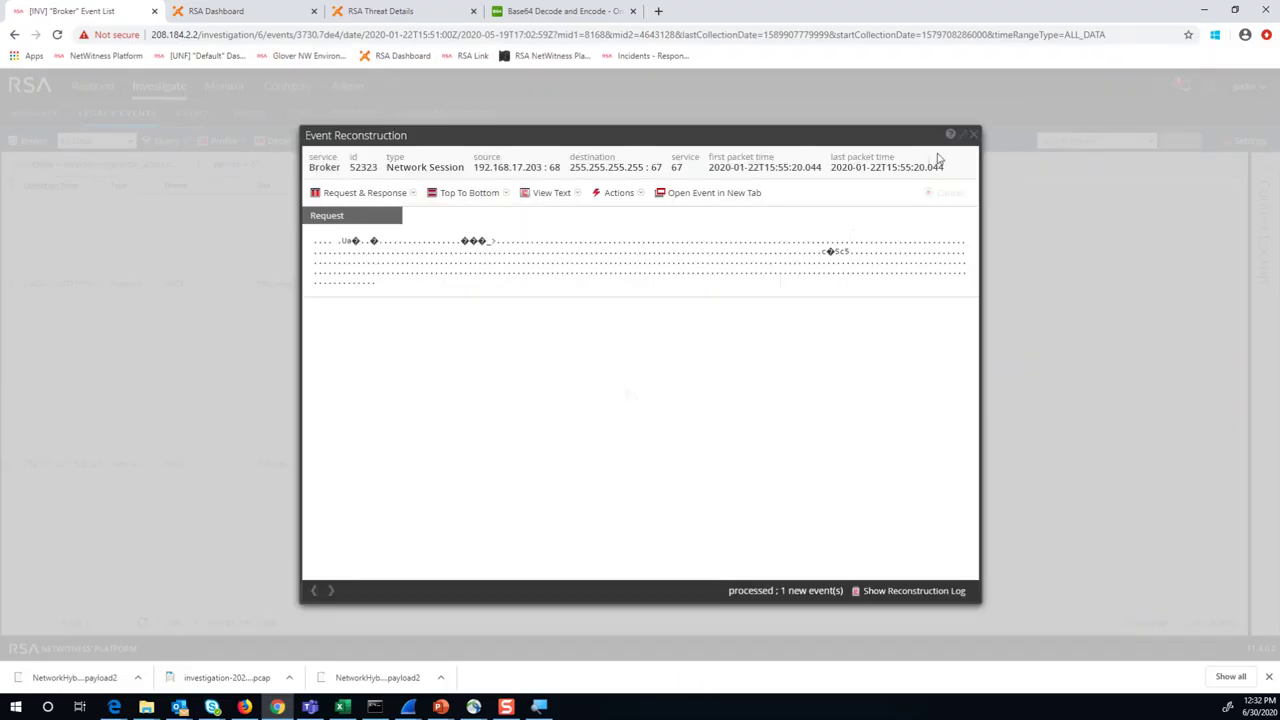
Close the reconstruction and confirm in the Jobs panel that the PCAP extraction completed
click(973, 134)
click(1160, 90)
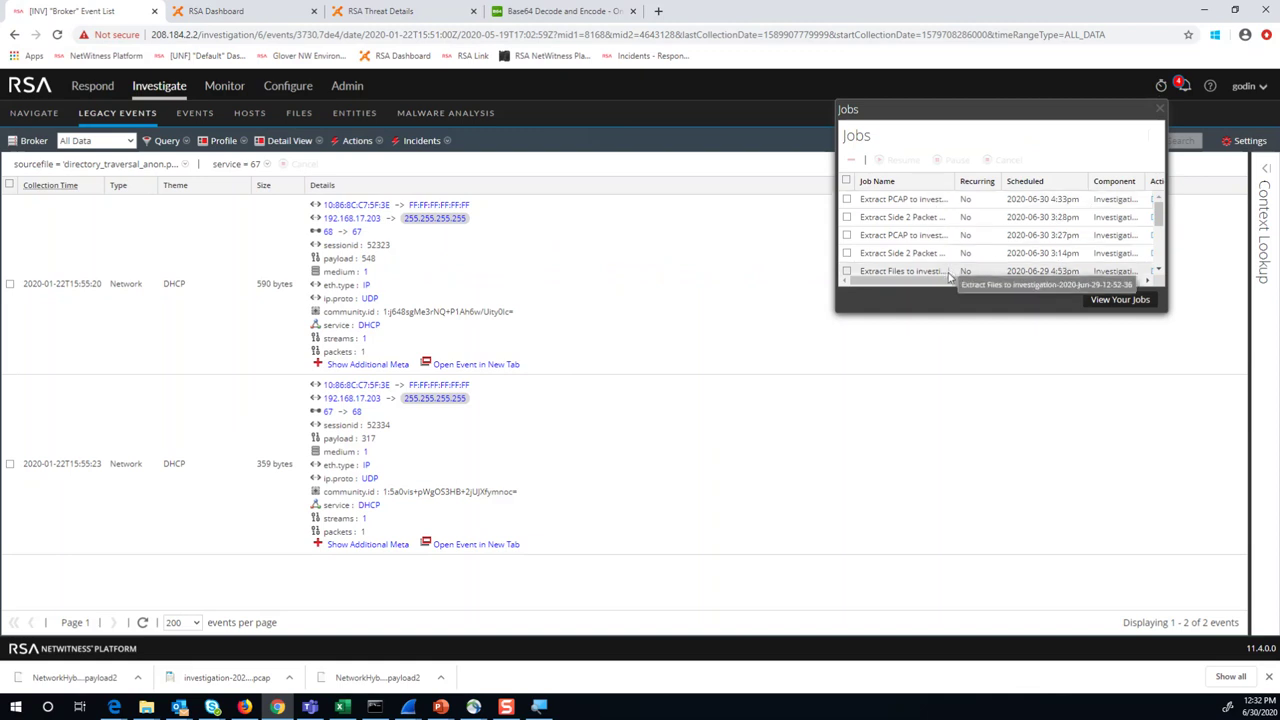
drag(920, 279, 1054, 279)
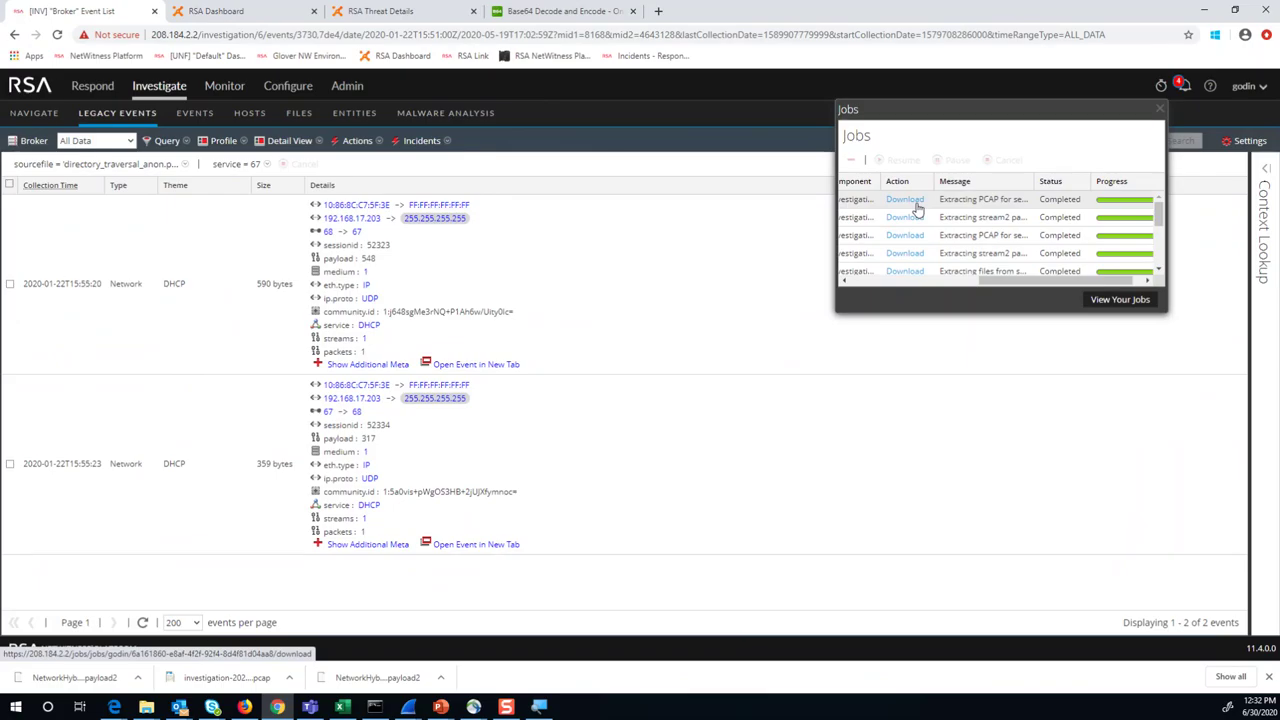
click(1158, 112)
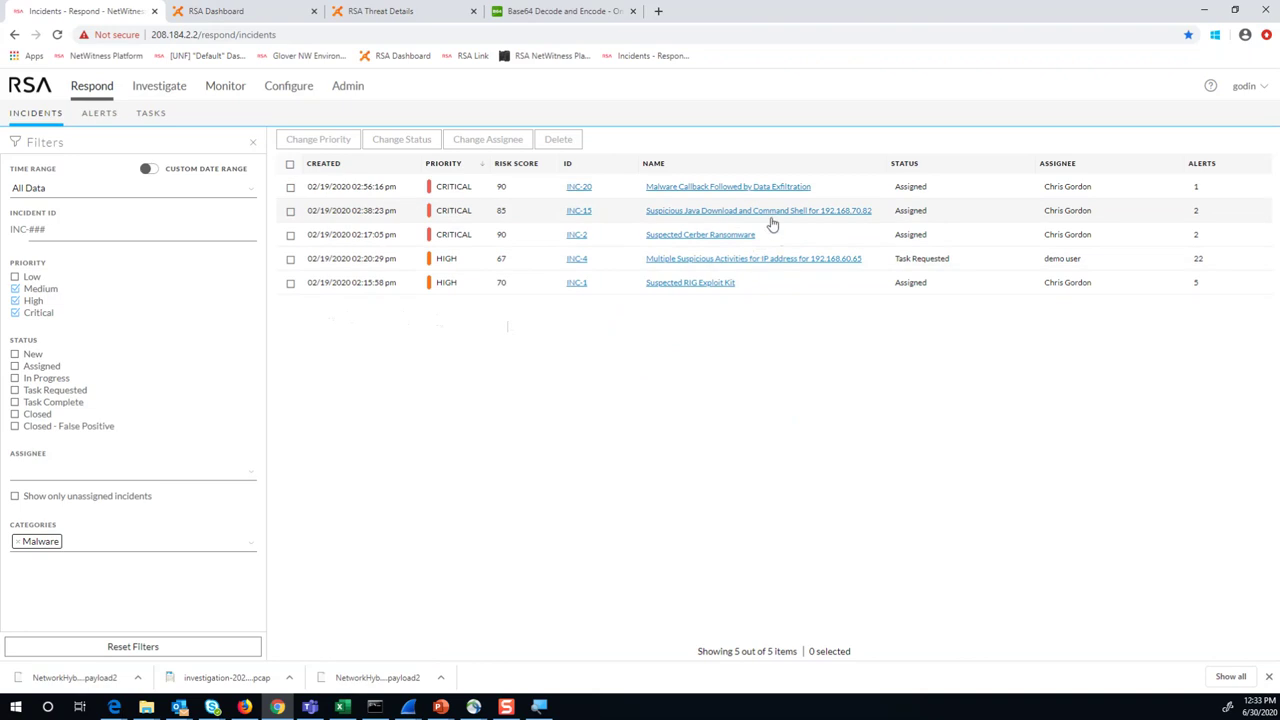
Open INC-15, expand its indicator's 2 events, and show the network event's session details
click(720, 212)
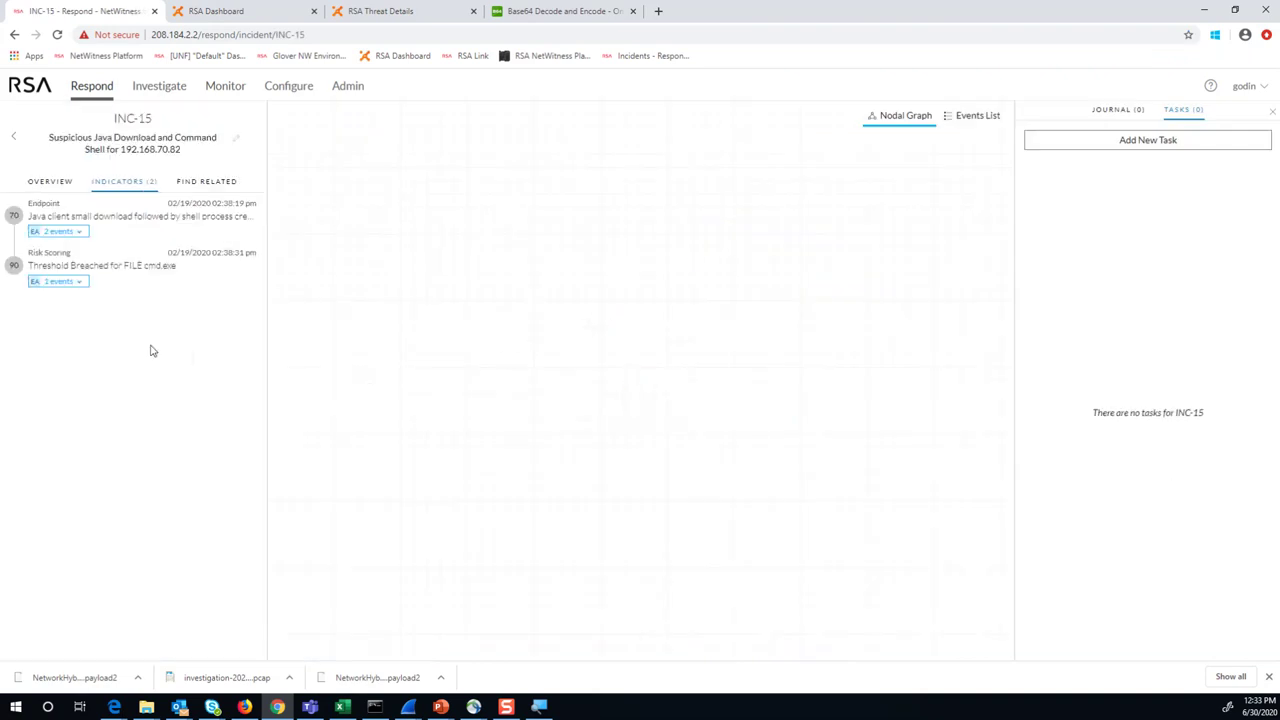
click(58, 231)
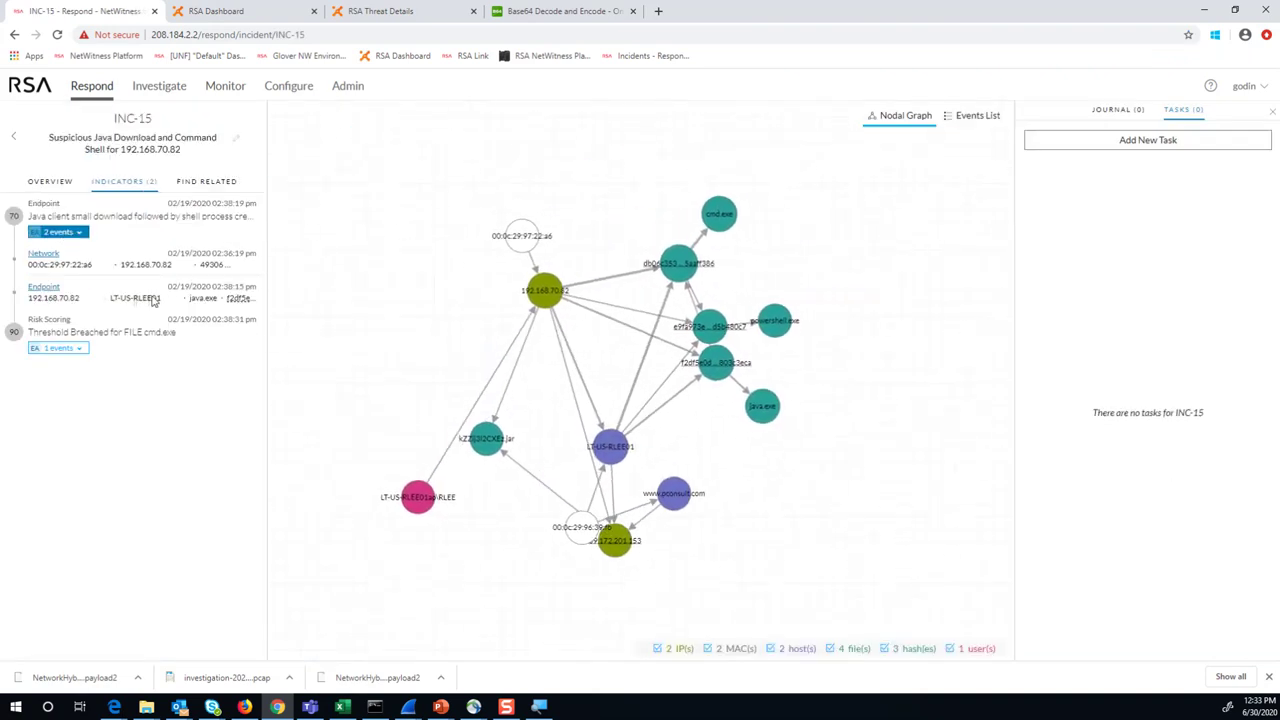
mouse_move(153, 302)
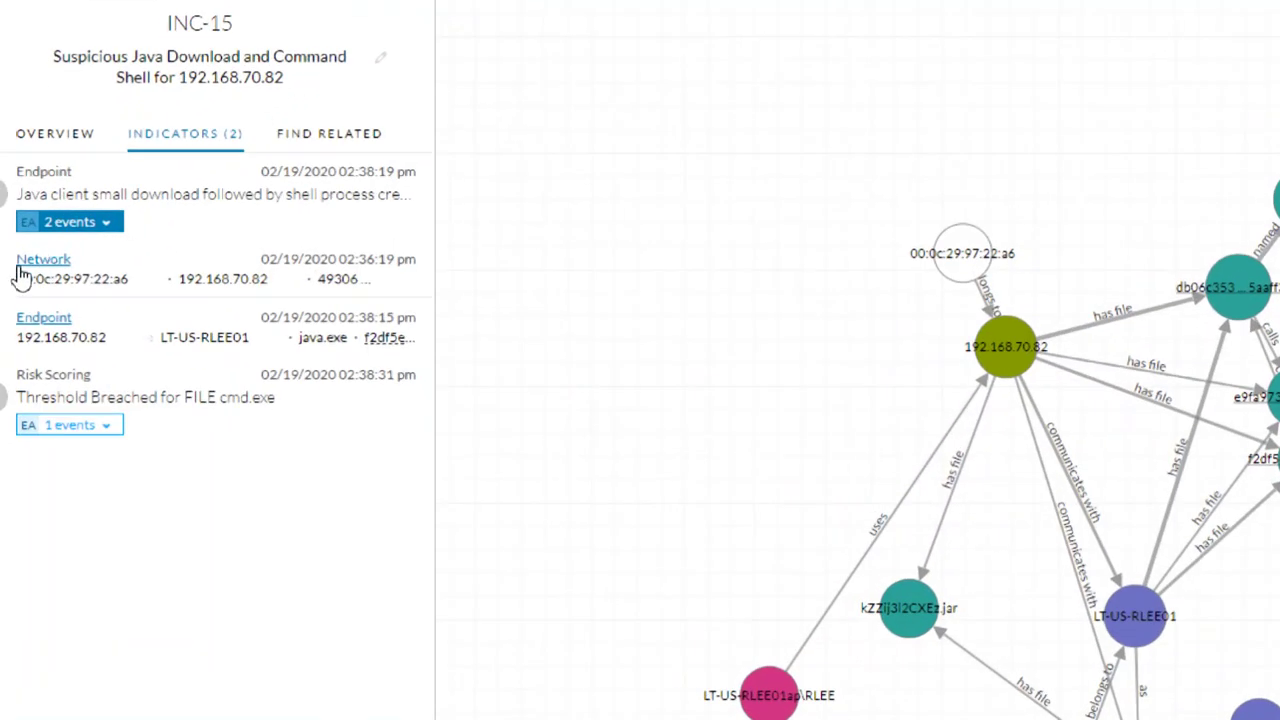
click(40, 262)
click(395, 263)
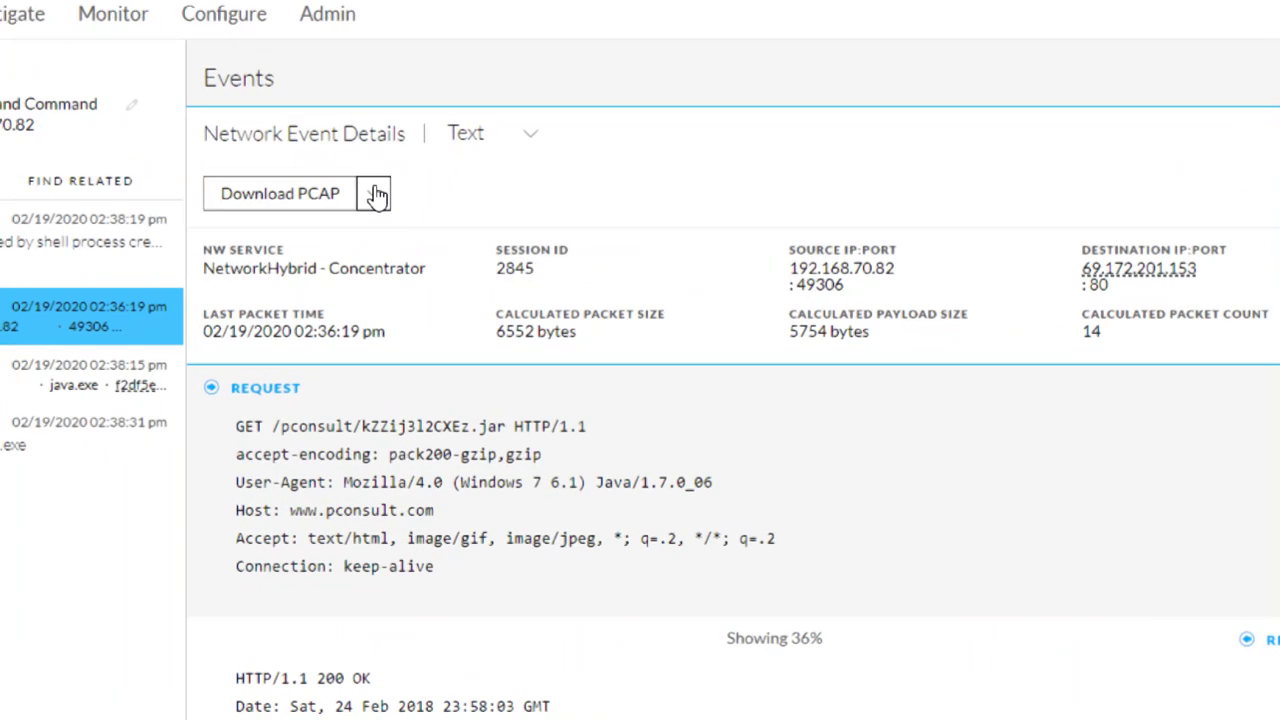
Download session 2845's payloads, check the downloaded file, and close the Events panel
click(372, 196)
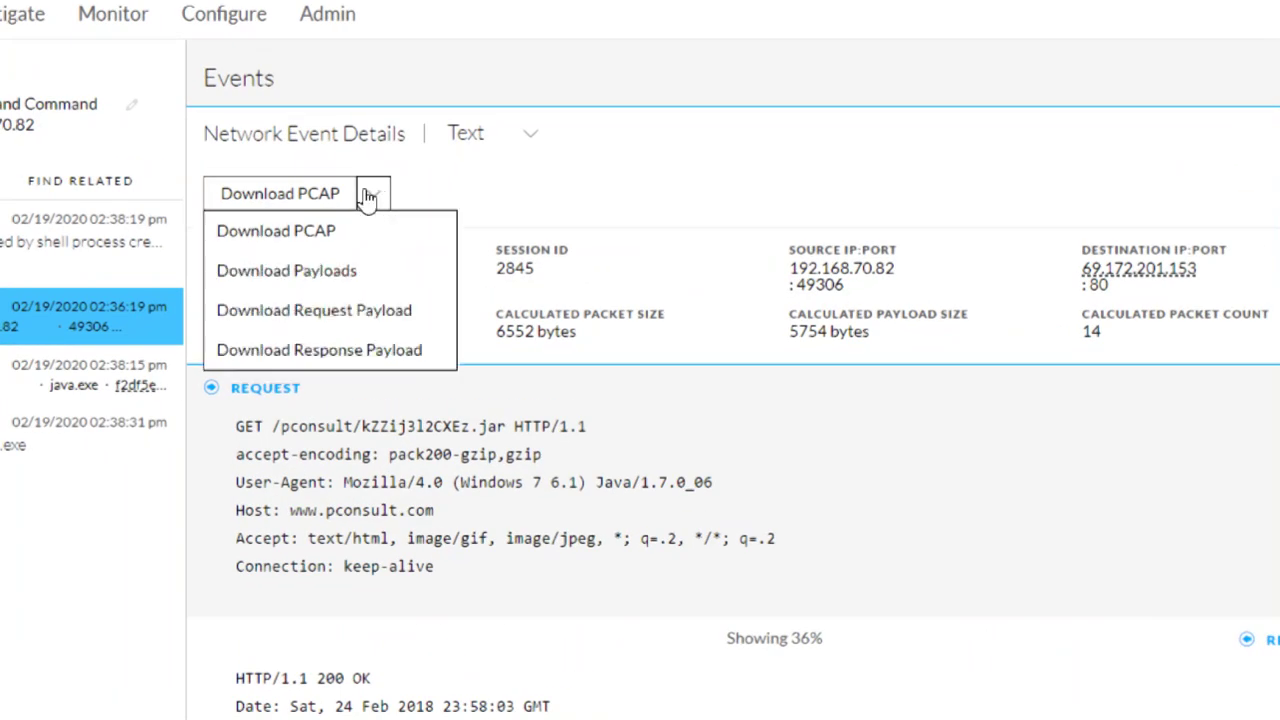
click(296, 289)
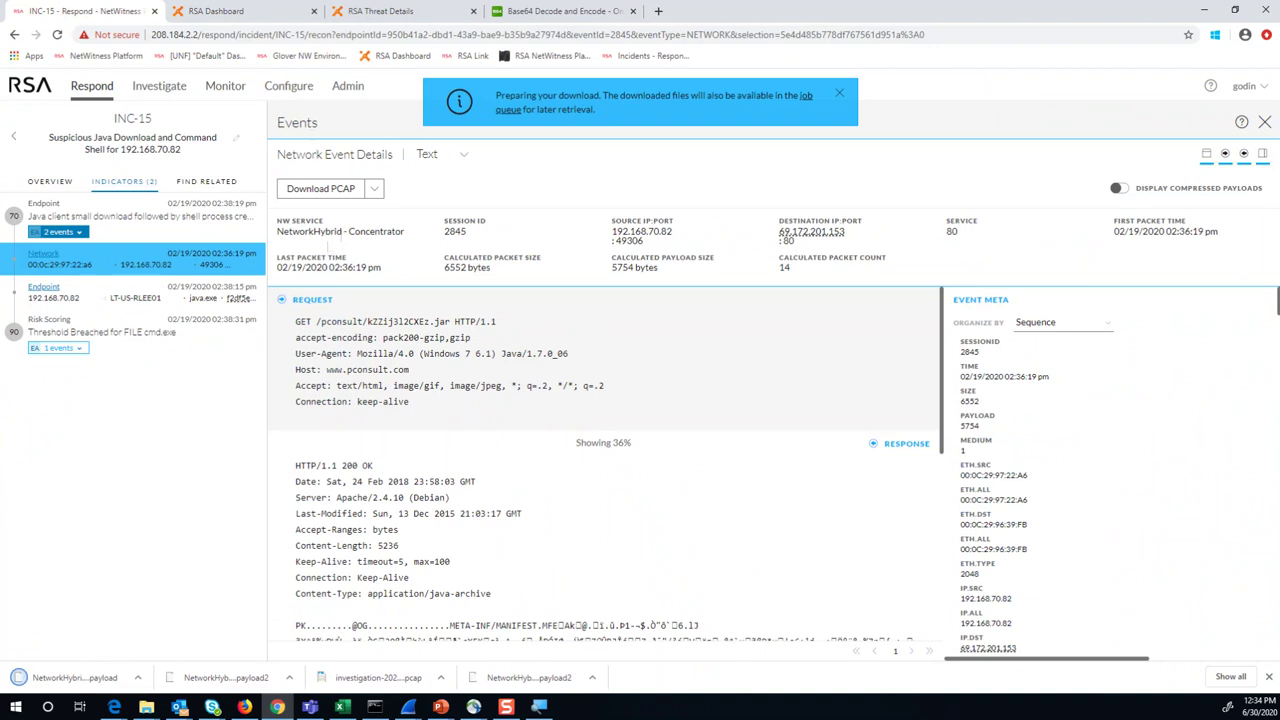
click(138, 678)
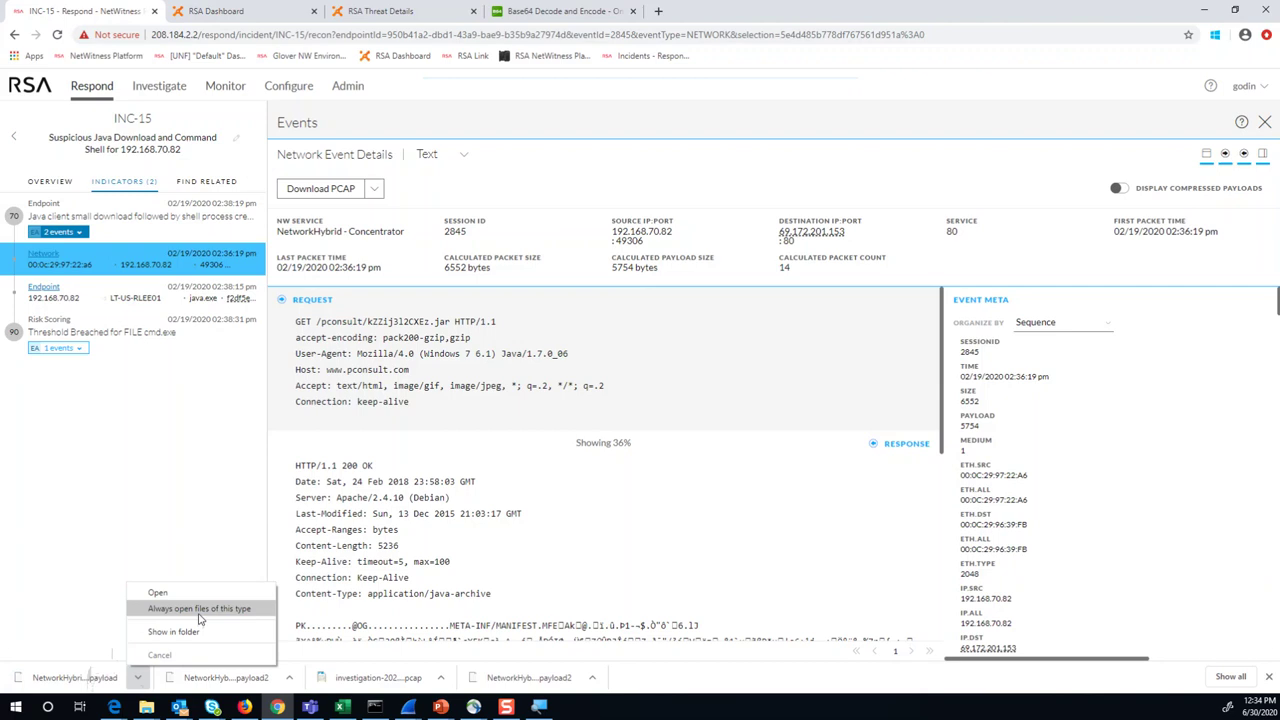
click(178, 518)
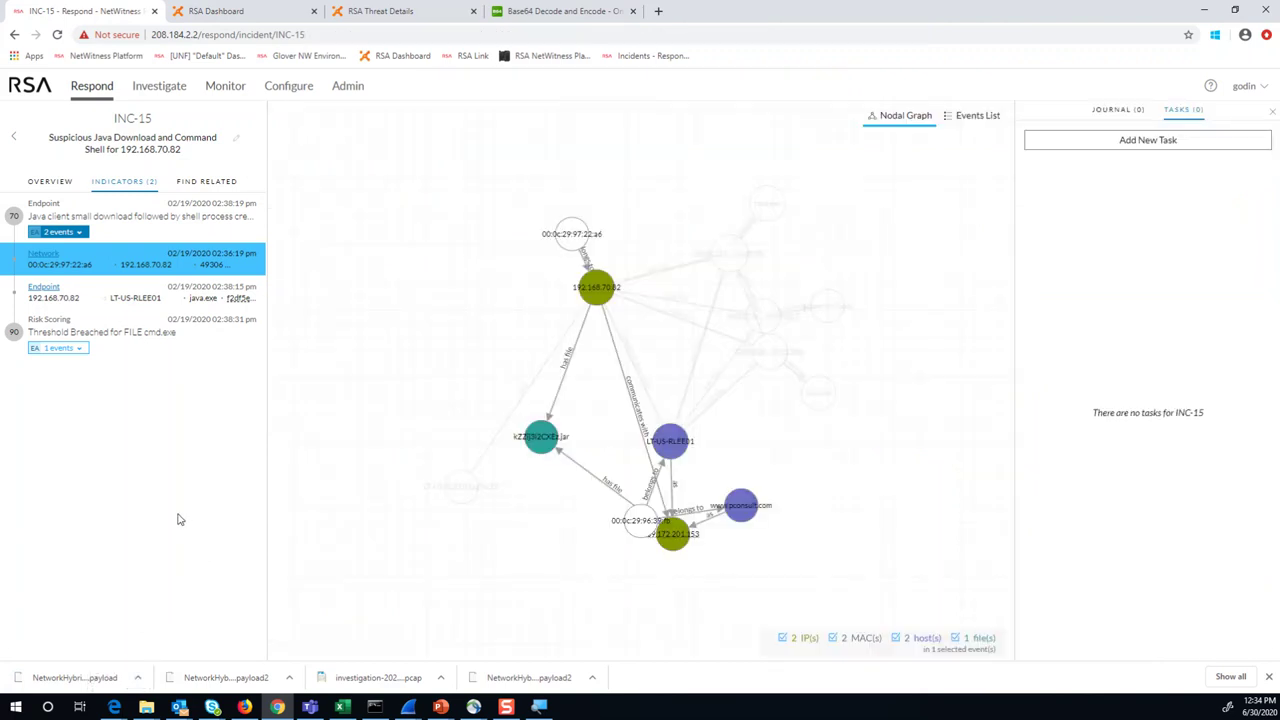